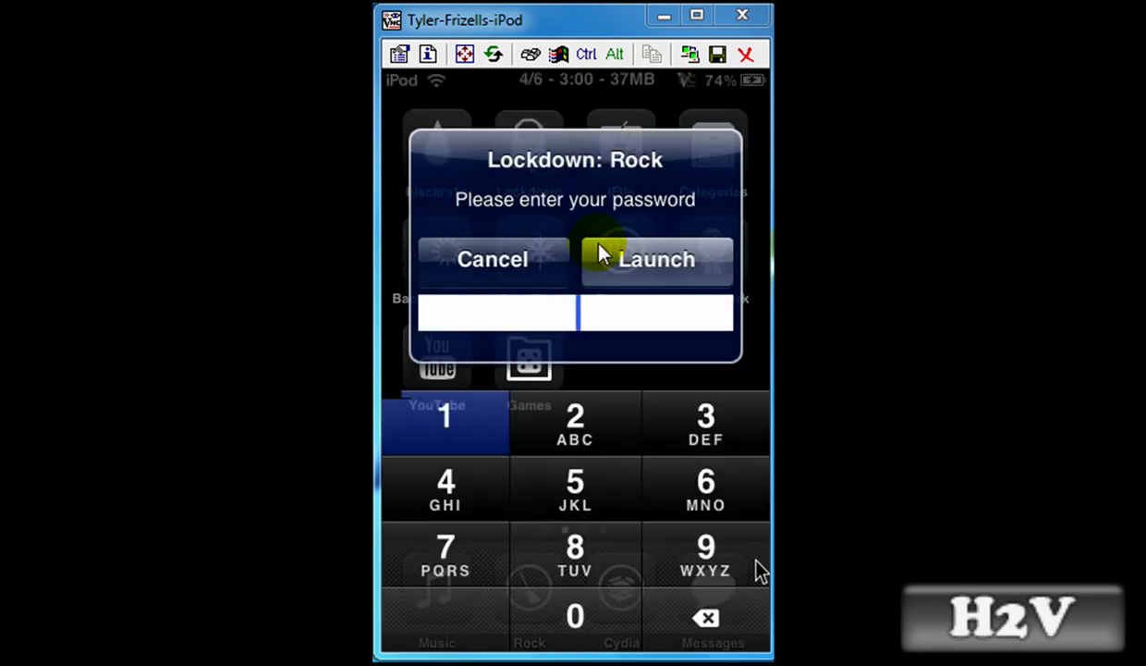
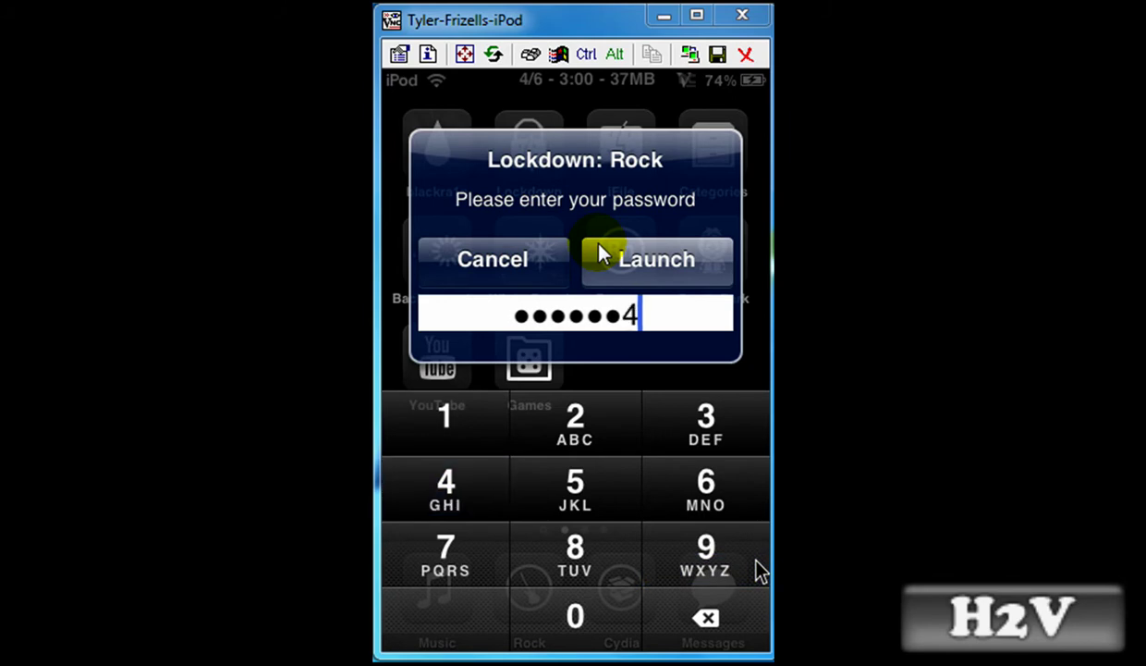
Enter the Lockdown password and launch Rock, reaching its empty package search.
left_click(599, 255)
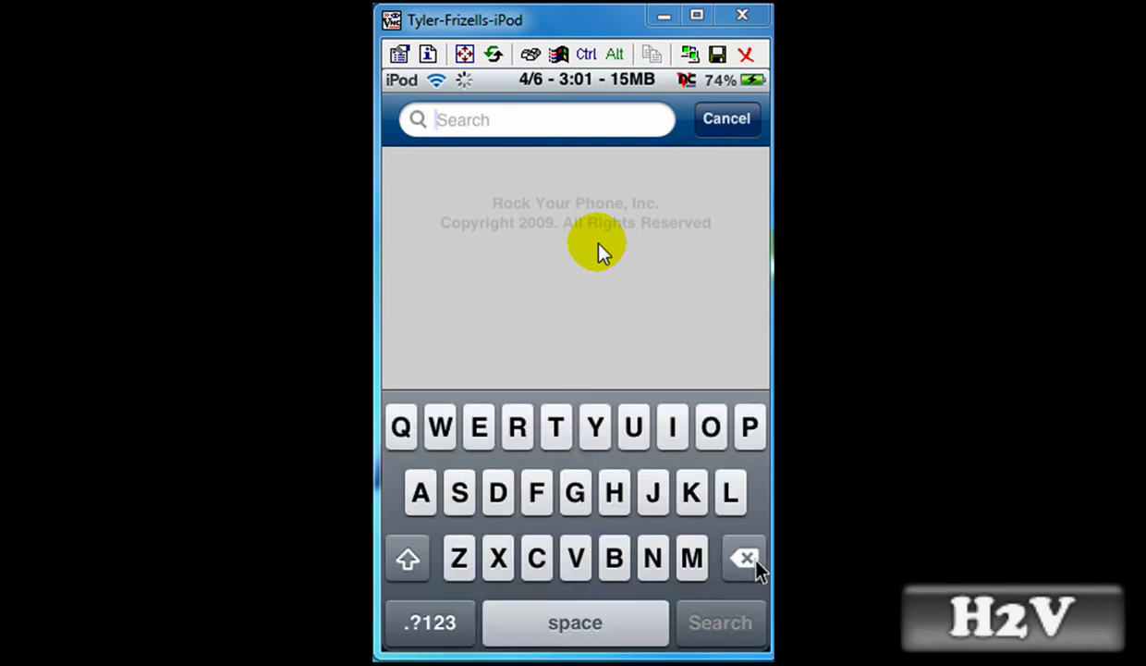
Search Rock for 'sbsettings' to list matching community packages like Alit SBSettings Theme.
type("sb")
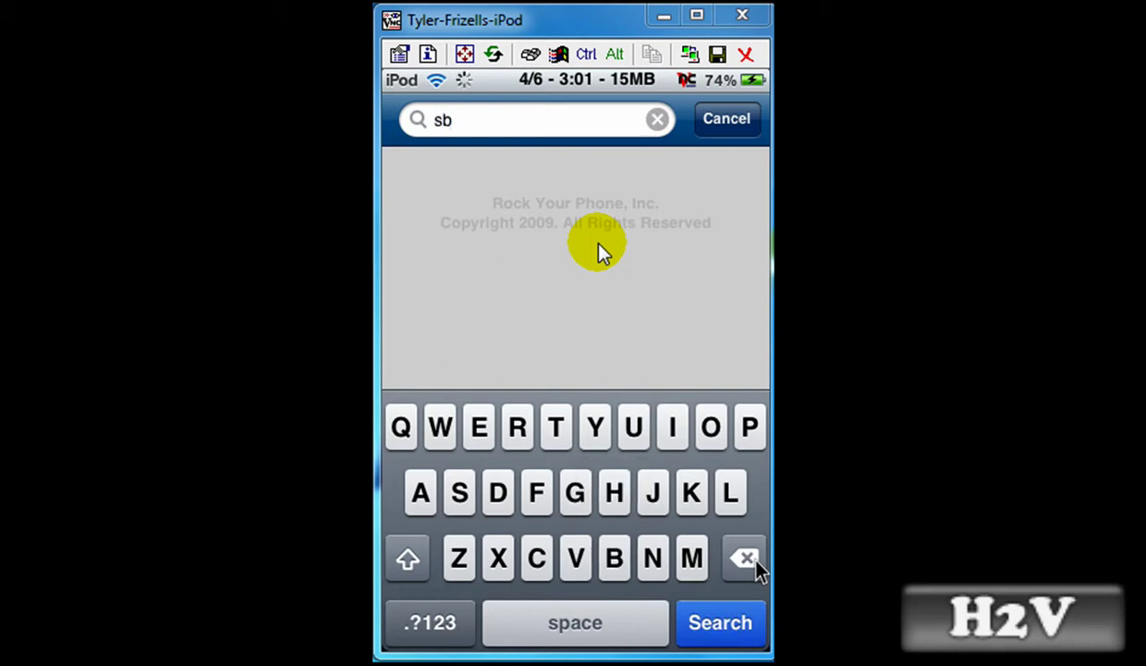
type("settings")
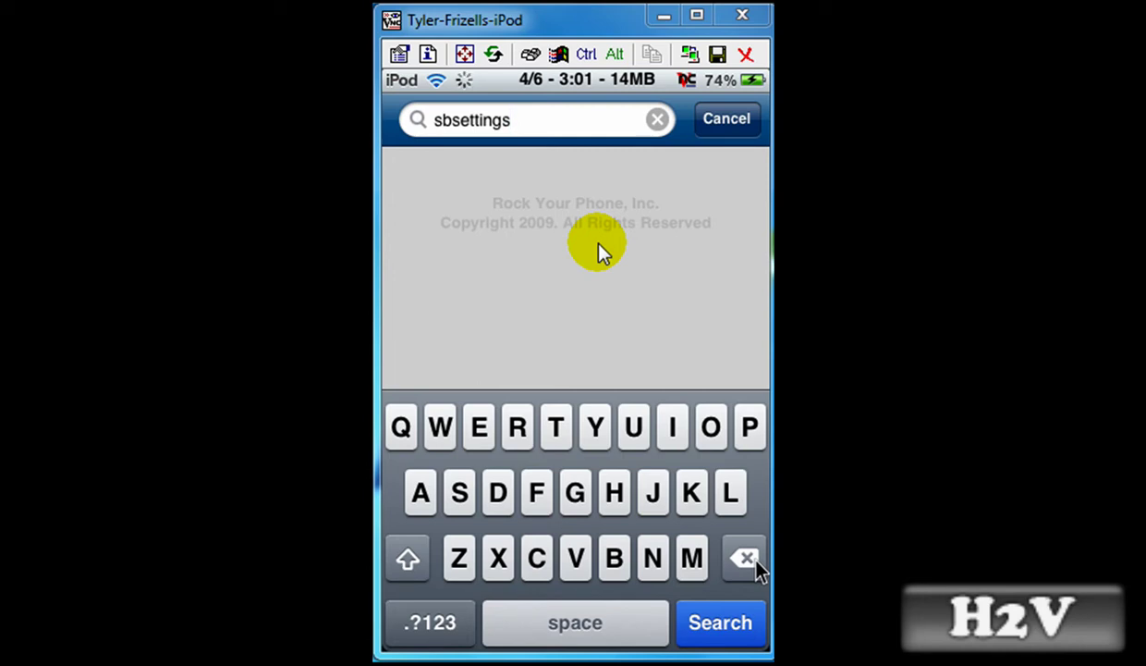
key("Return")
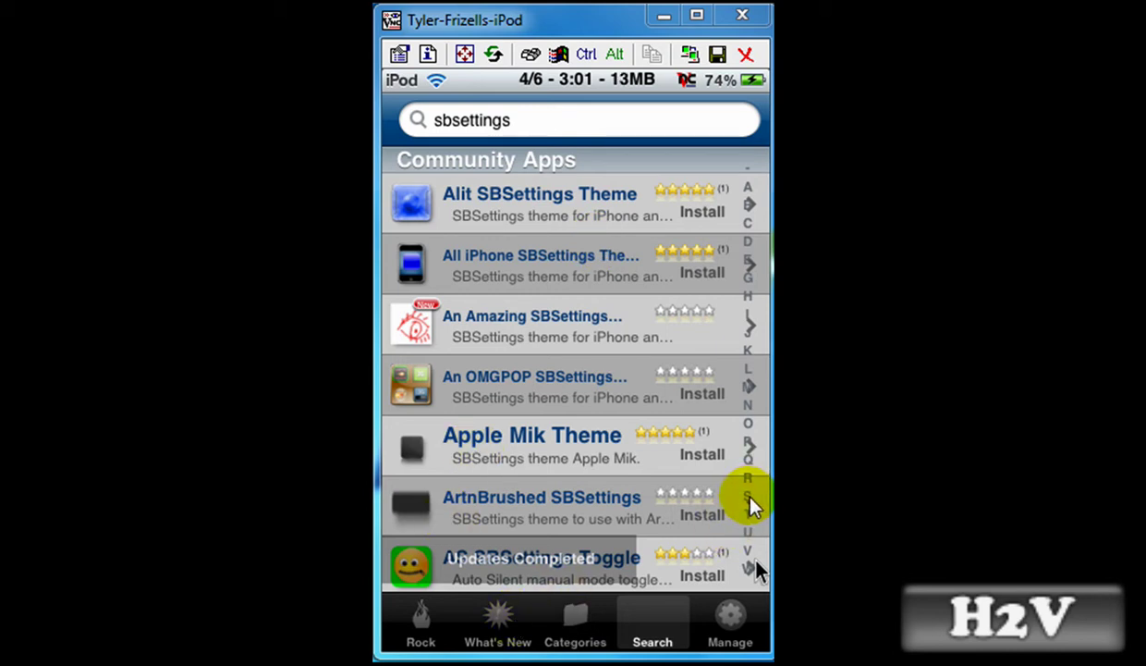
Jump to the S packages, find SBSettings by BigBoss and reinstall it.
left_click(749, 501)
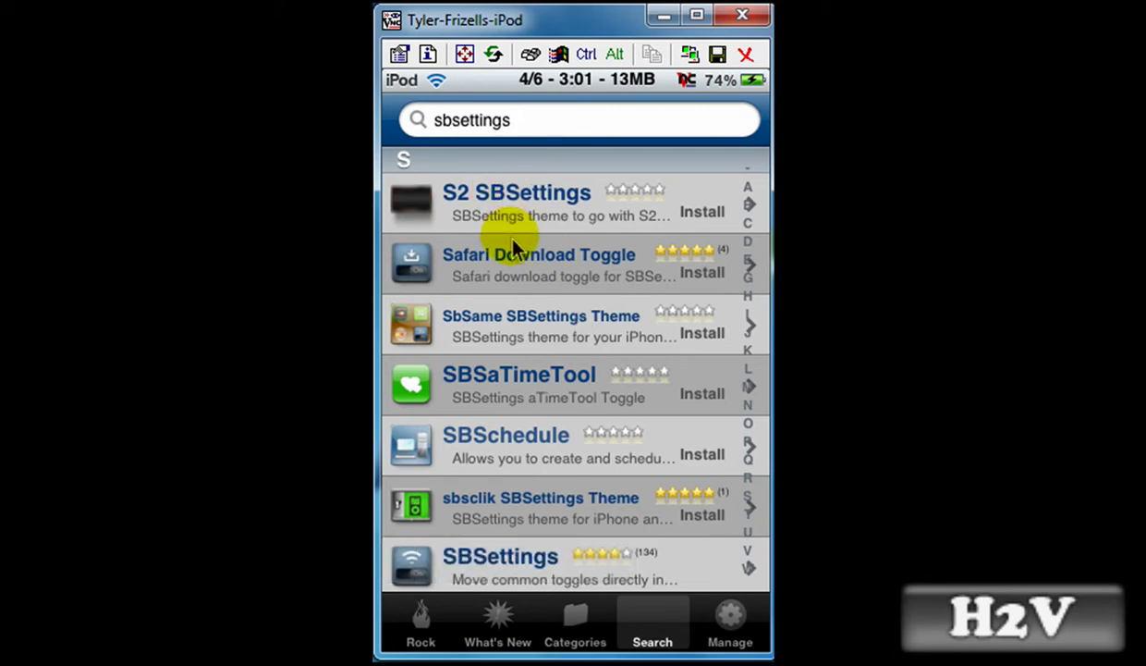
scroll(512, 240, "down", 3)
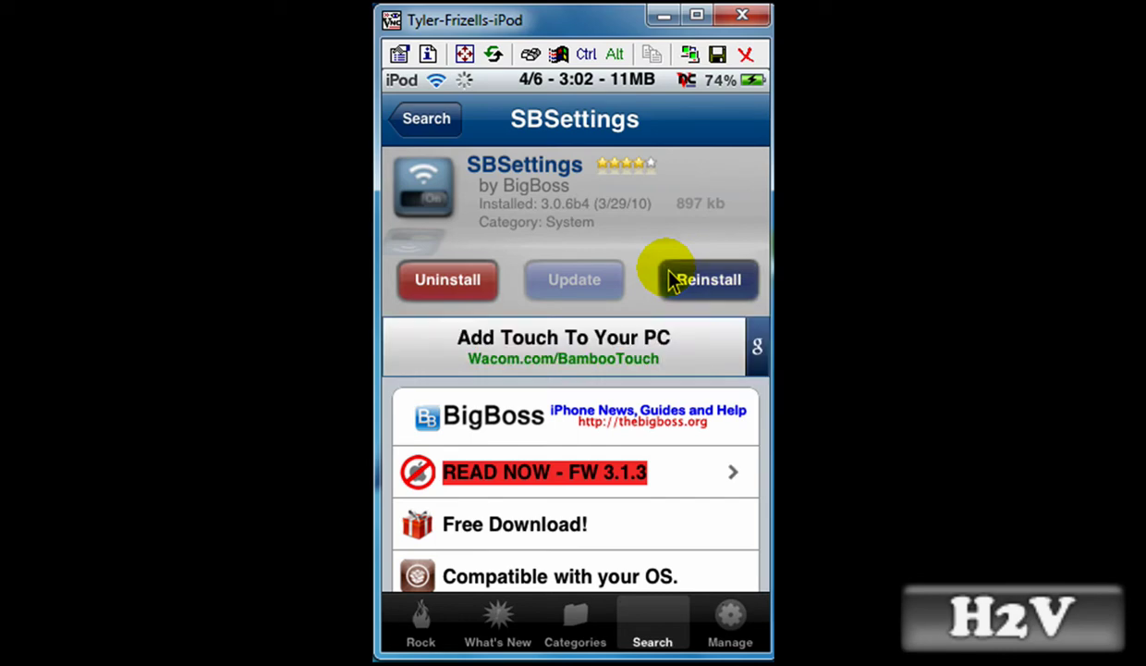
left_click(672, 281)
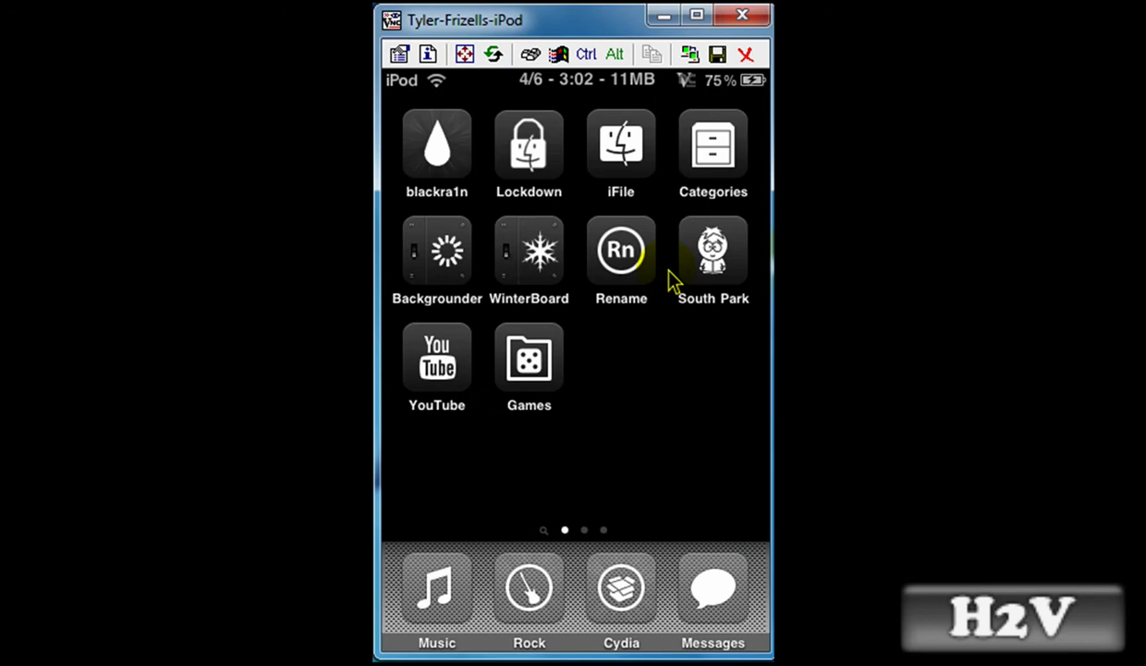
Drop down the SBSettings quick-toggle panel and choose More for its full settings.
left_click(670, 273)
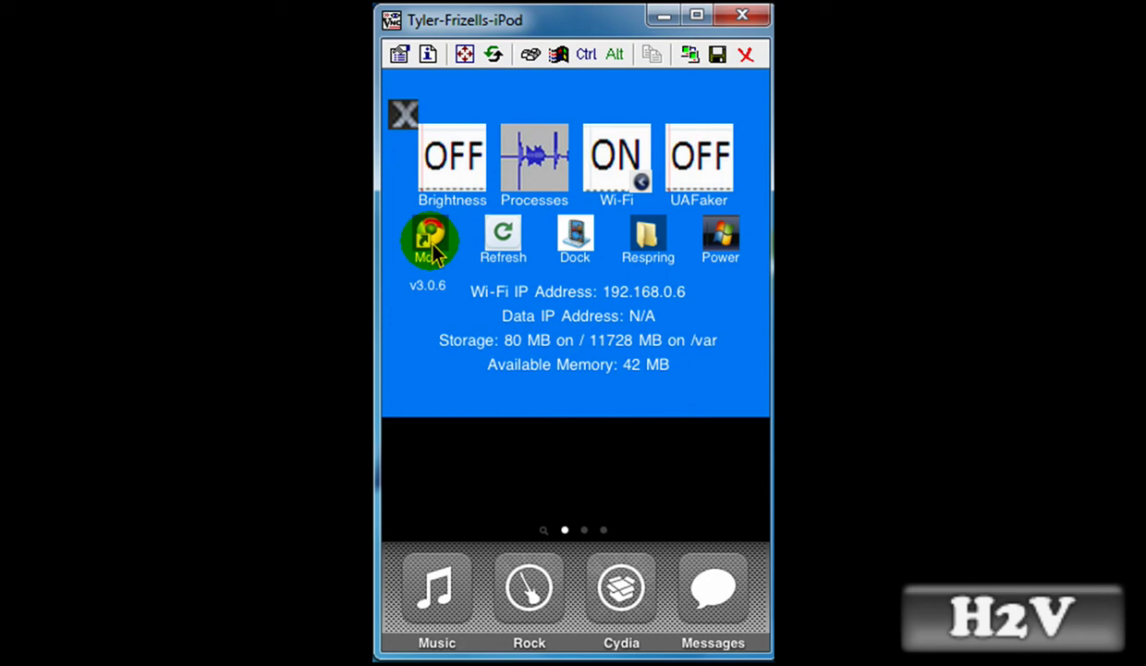
left_click(433, 251)
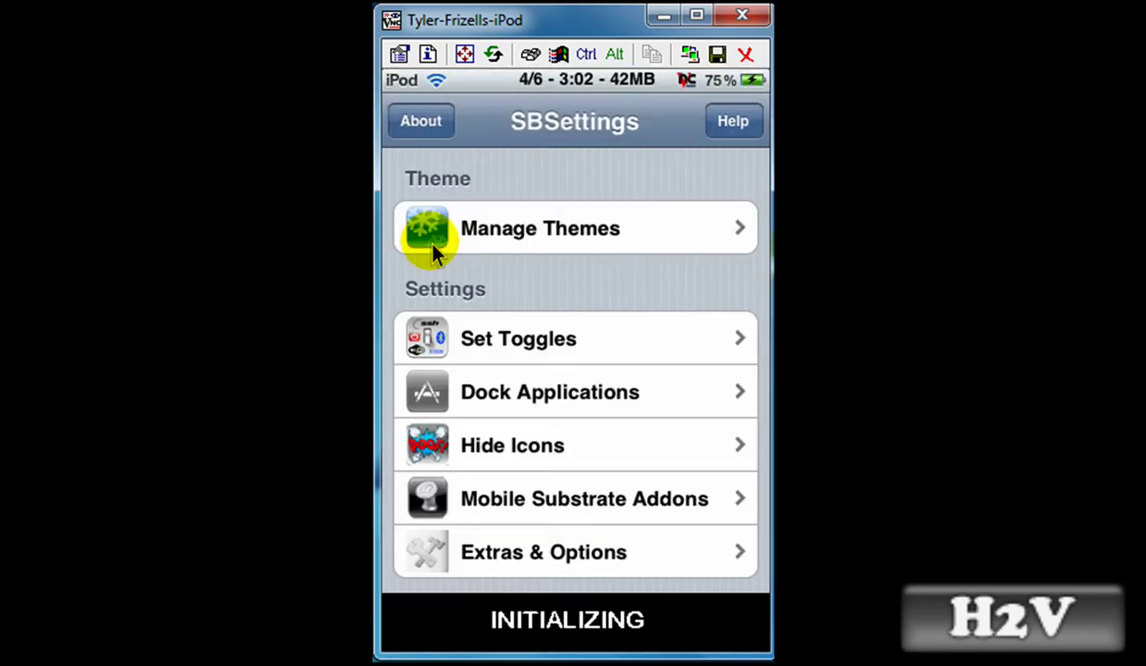
In Hide Icons, scroll down to Facebook and switch it off.
left_click(463, 445)
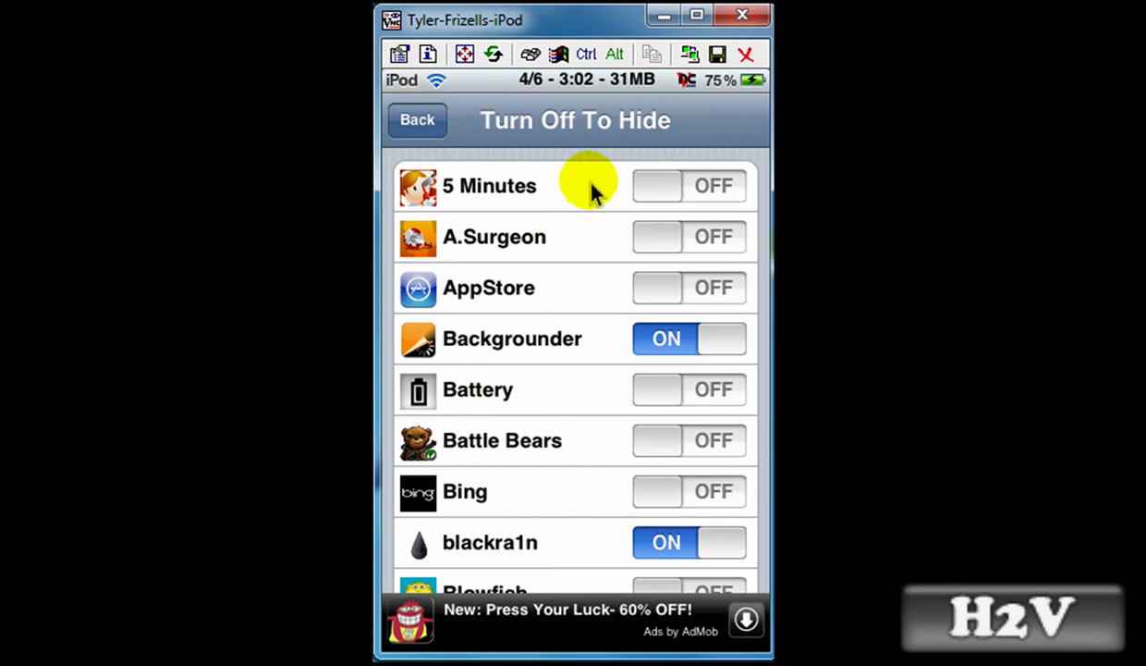
scroll(592, 190, "down", 3)
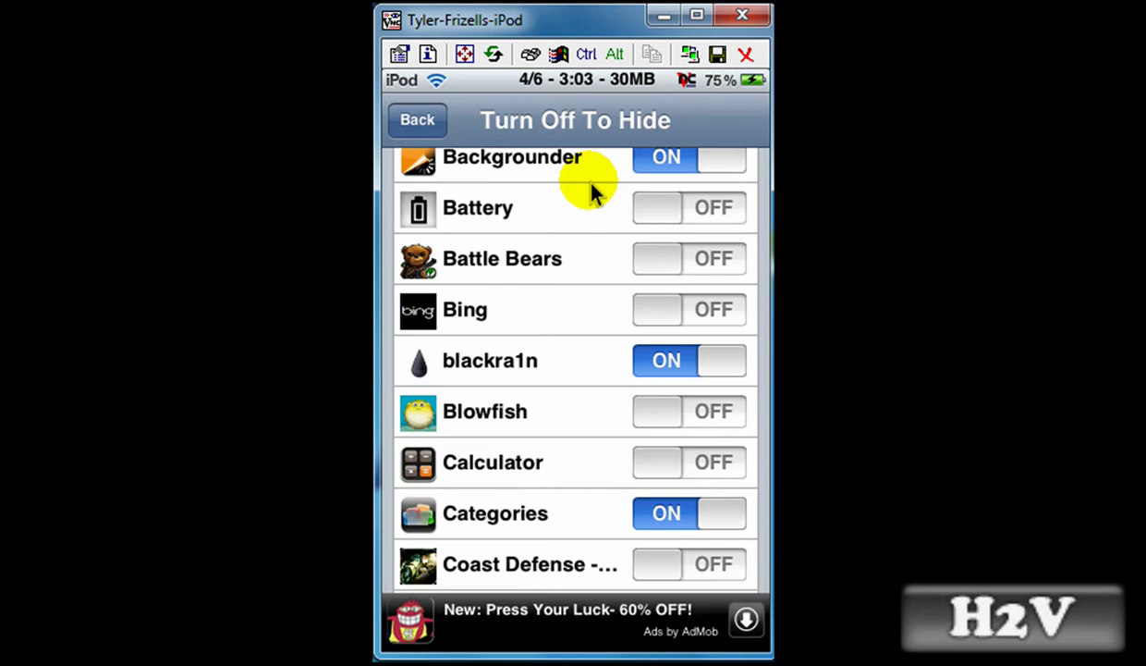
scroll(592, 190, "down", 2)
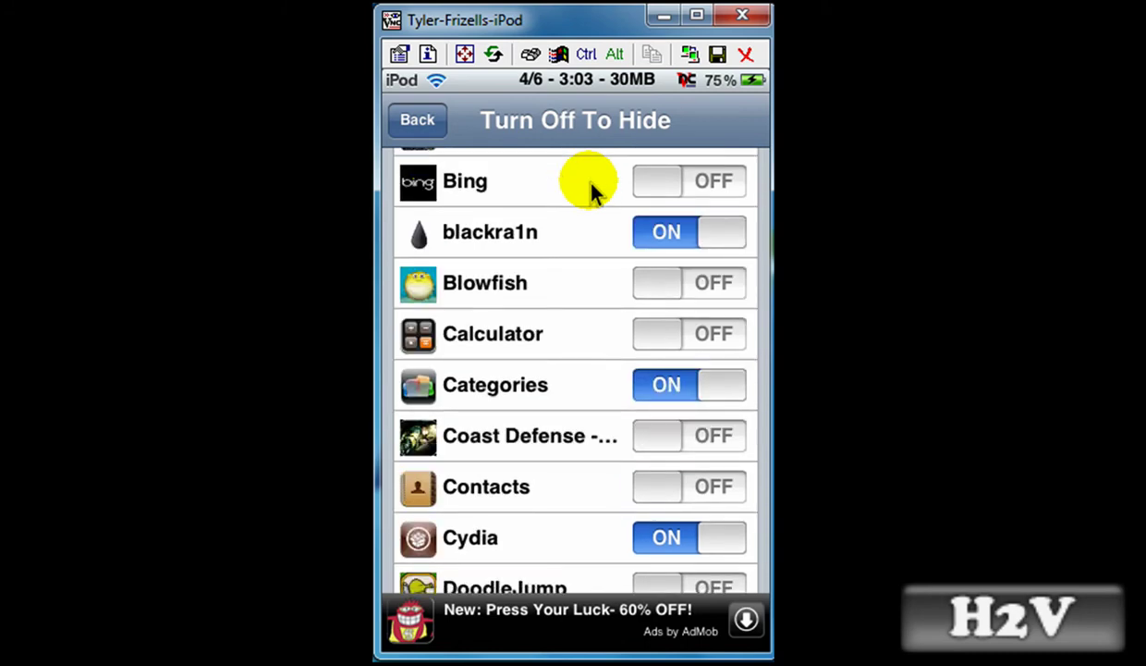
scroll(592, 189, "down", 1)
scroll(592, 189, "down", 10)
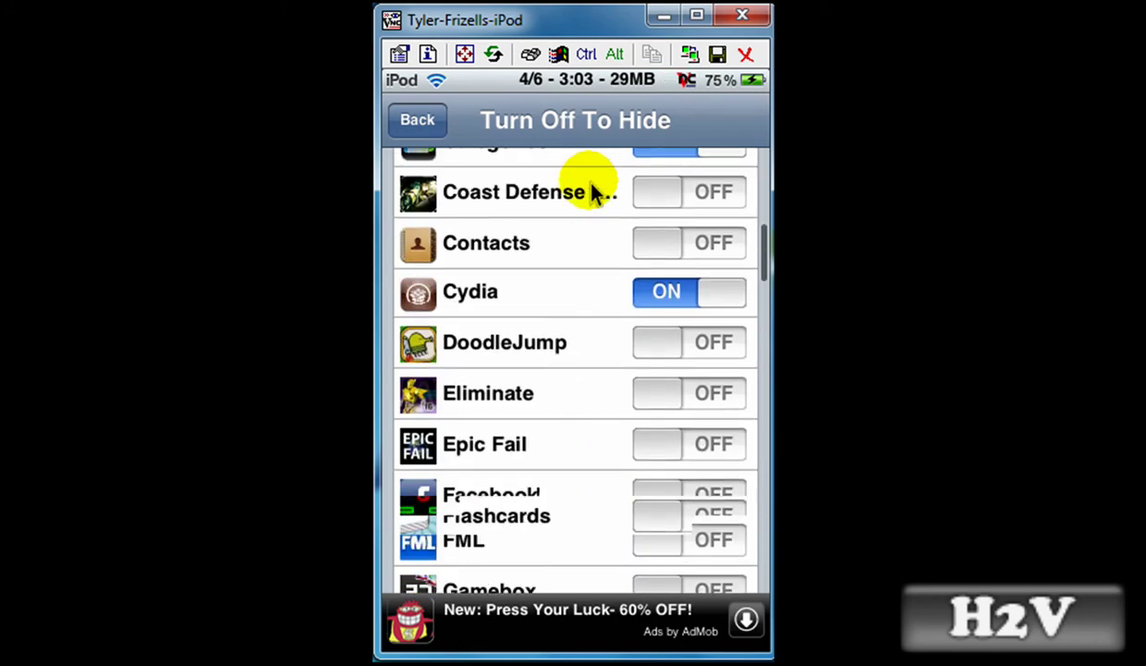
scroll(592, 190, "down", 1)
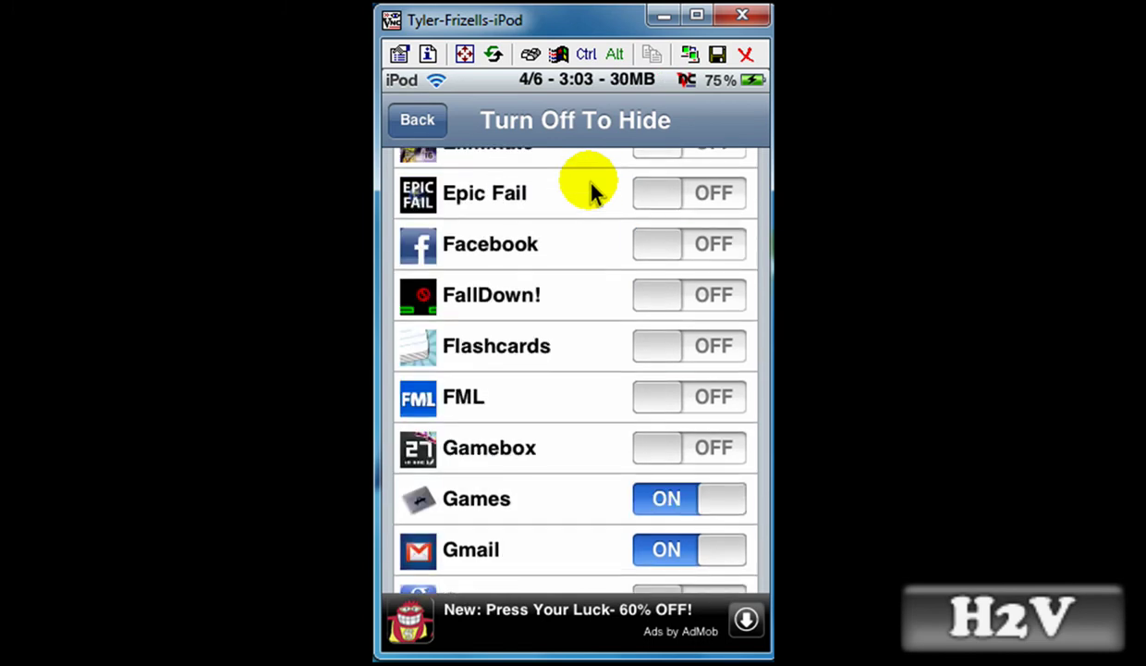
Back out of SBSettings so the iPod resprings and hides the Facebook icon.
key("Escape")
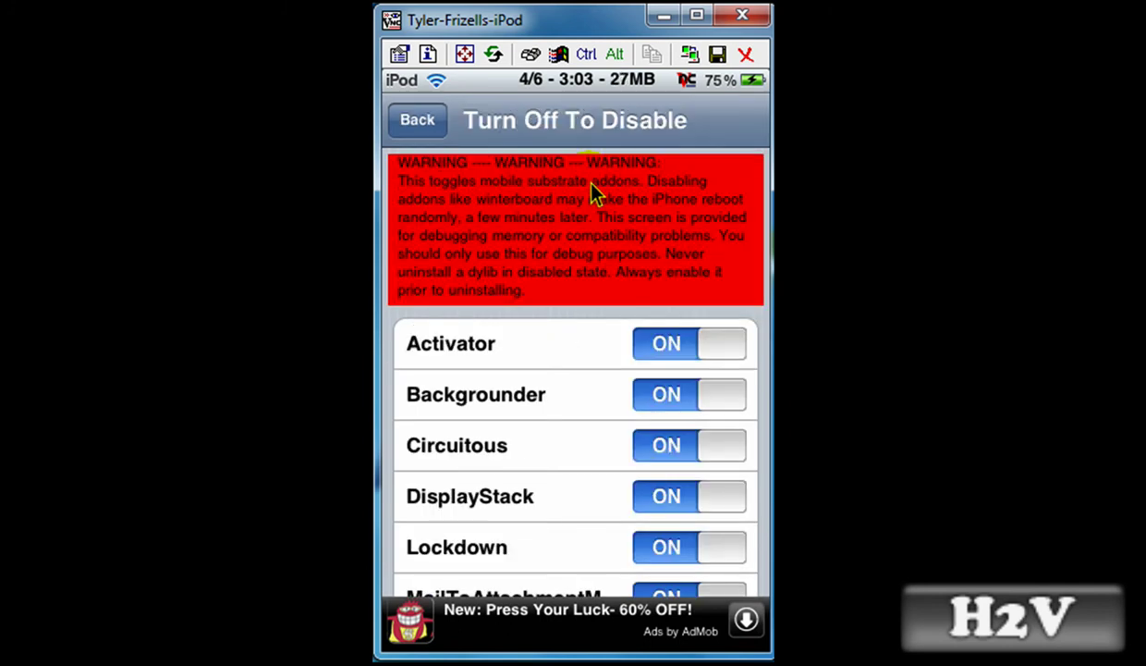
key("Escape")
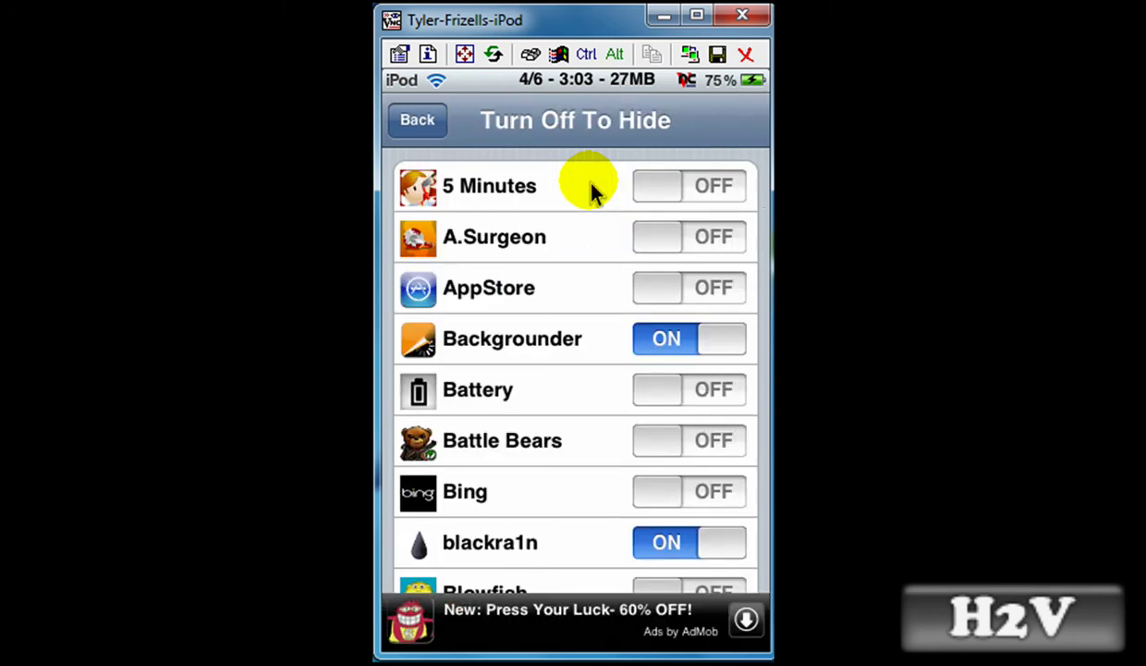
scroll(592, 188, "down", 3)
scroll(592, 189, "down", 2)
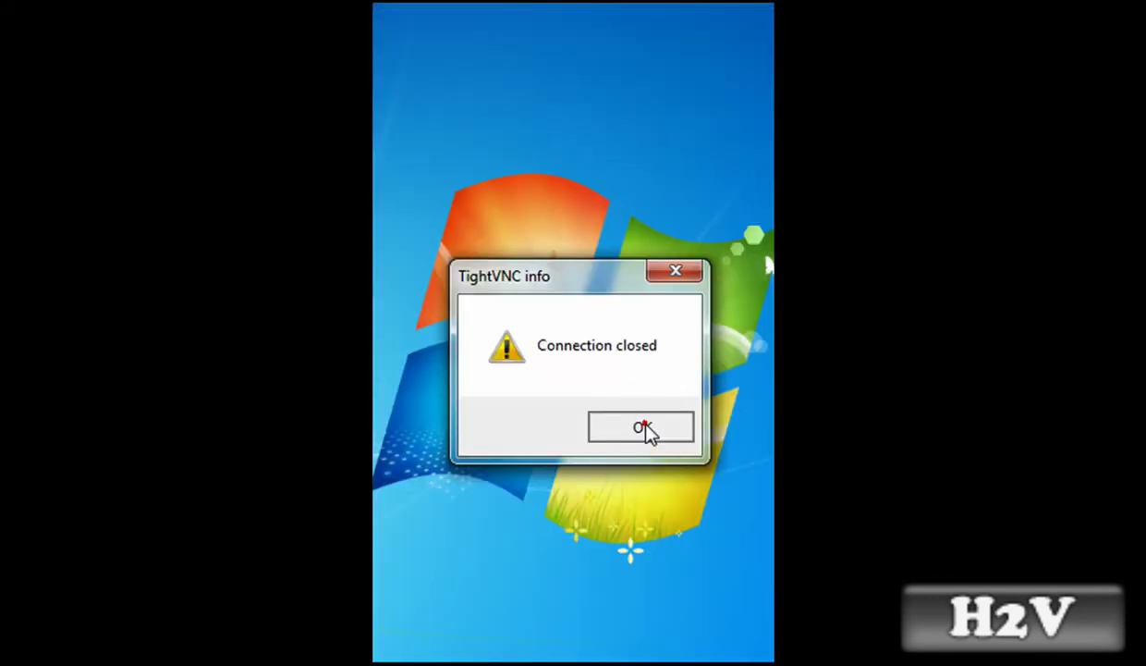
Dismiss the Connection closed notice and reconnect TightVNC to 192.168.0.6.
left_click(644, 428)
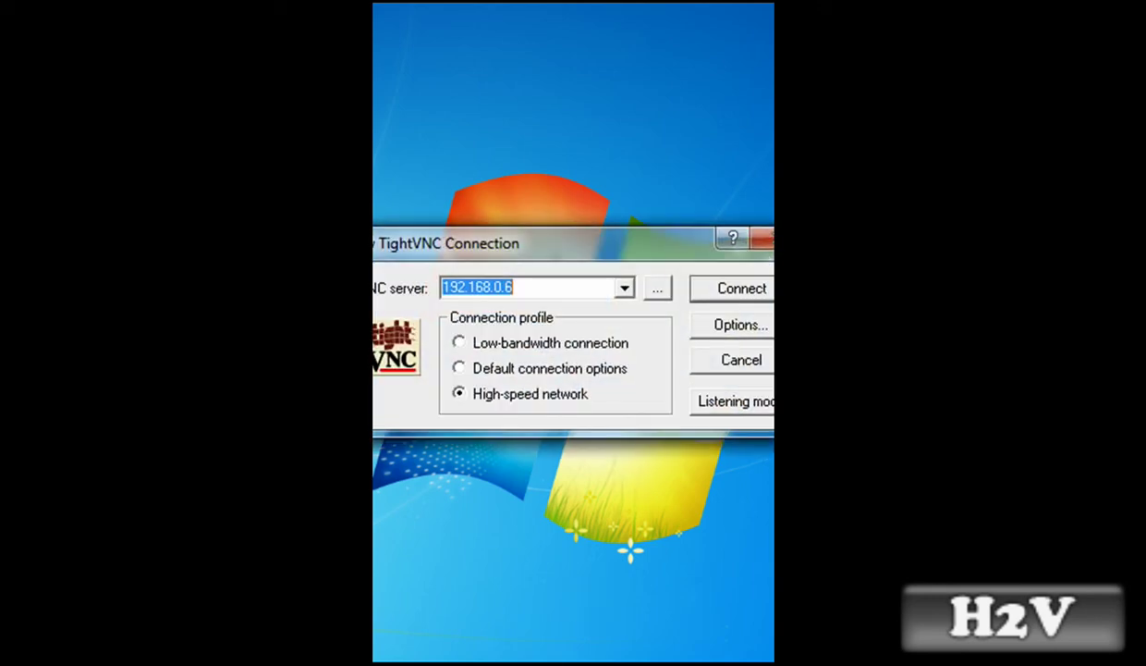
left_click(519, 265)
left_click_drag(618, 240, 604, 275)
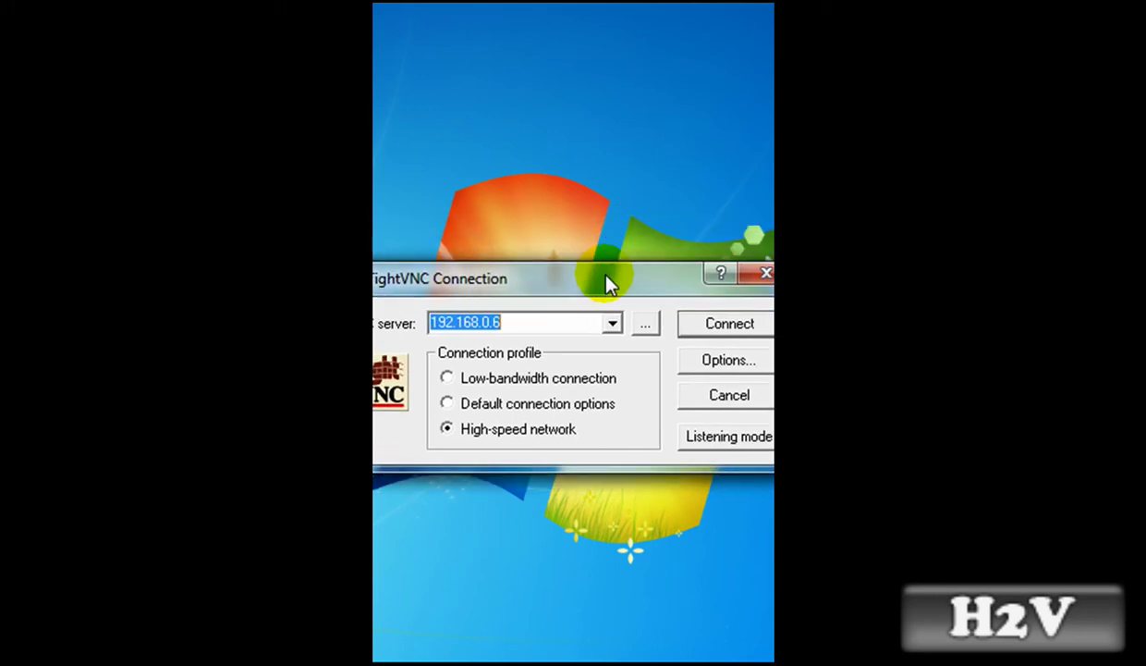
left_click(721, 333)
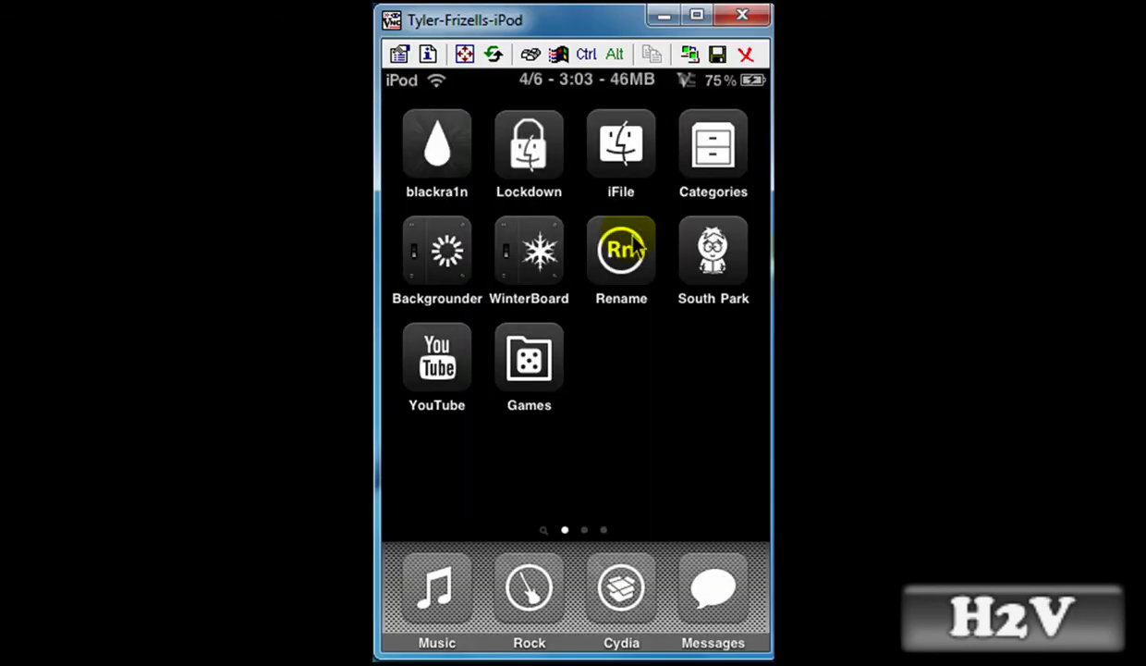
Check home page 2, then reopen SBSettings via the quick panel's More to Hide Icons.
left_click_drag(636, 248, 629, 245)
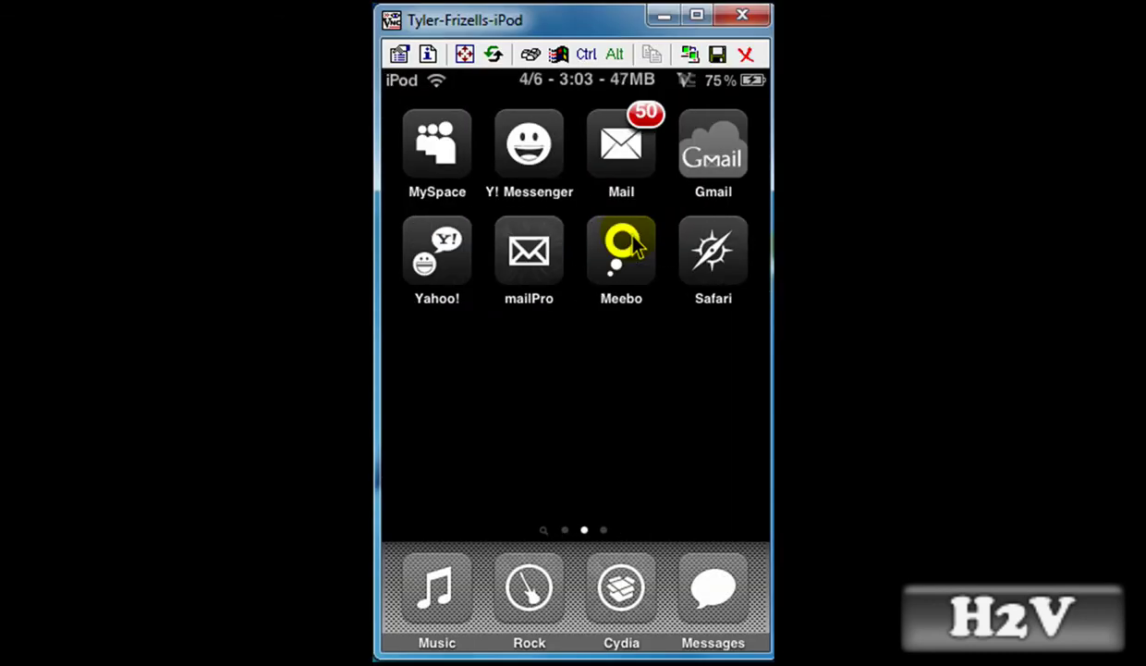
left_click(438, 159)
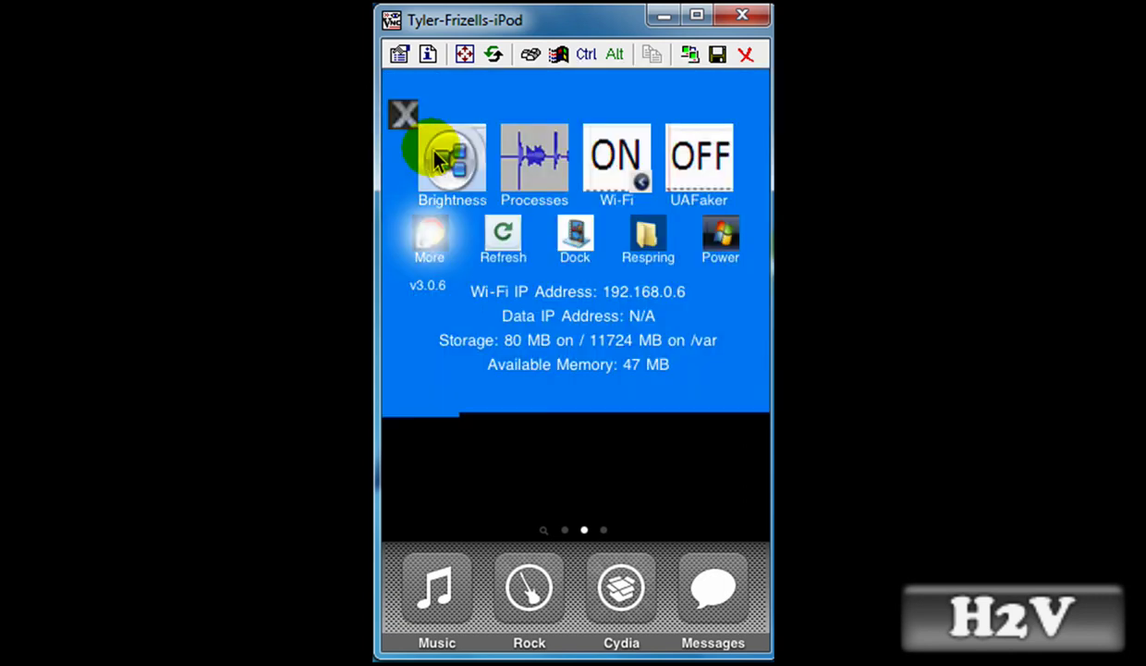
left_click(438, 159)
left_click(438, 159)
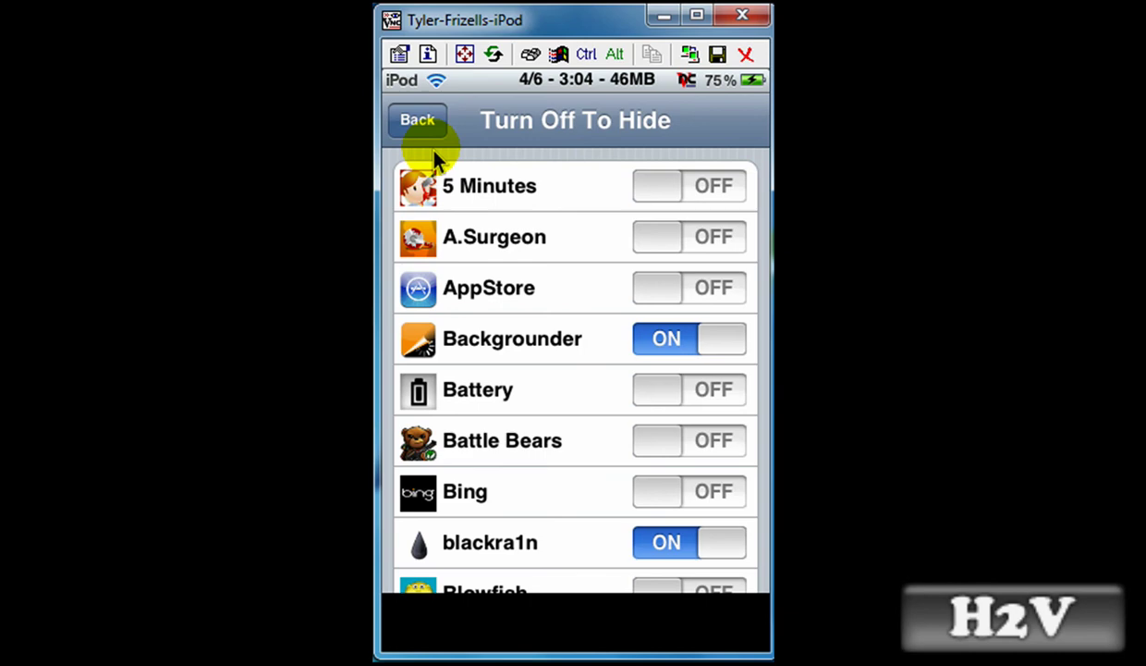
Scroll the Turn Off To Hide list down to the Facebook entry.
scroll(434, 153, "down", 5)
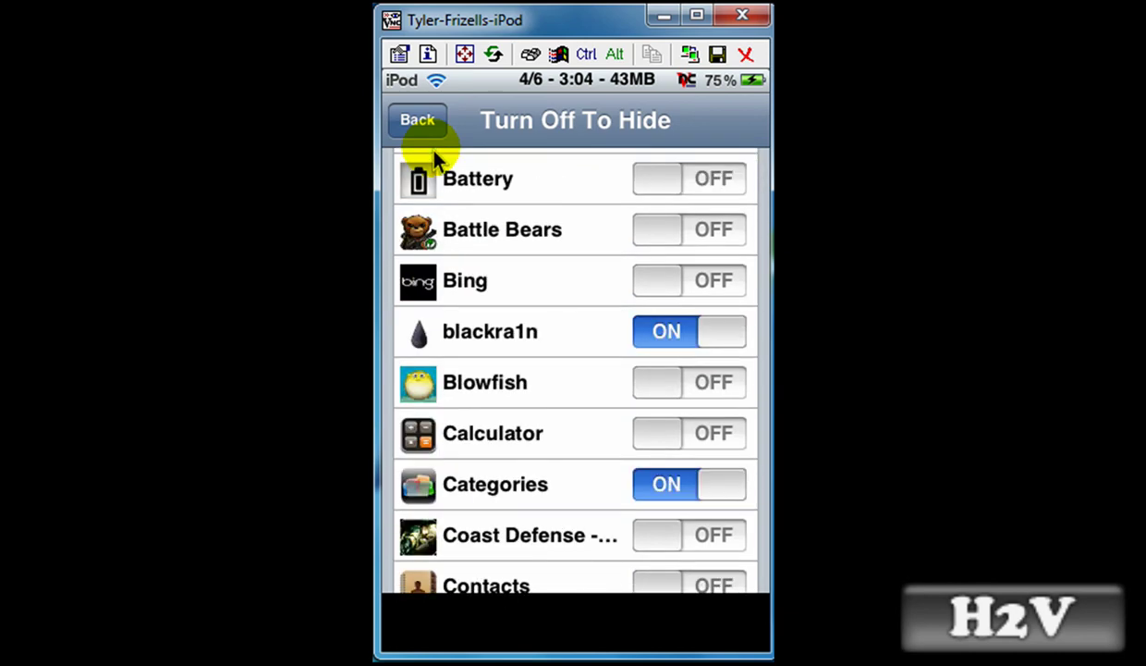
scroll(434, 156, "down", 3)
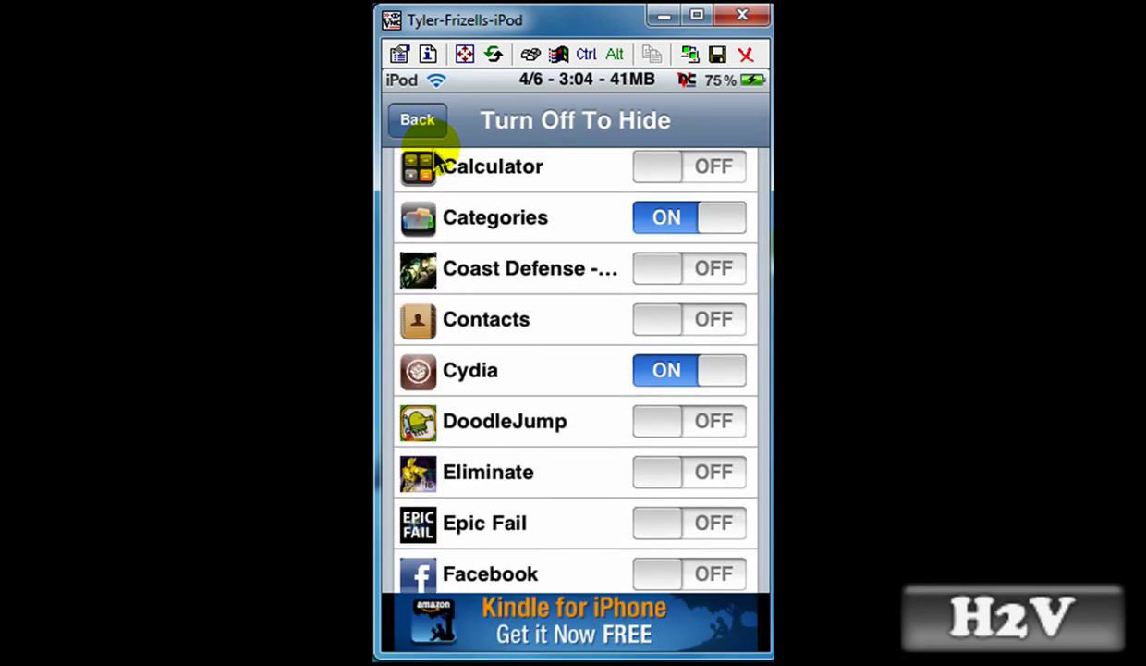
scroll(433, 155, "down", 2)
scroll(436, 159, "down", 1)
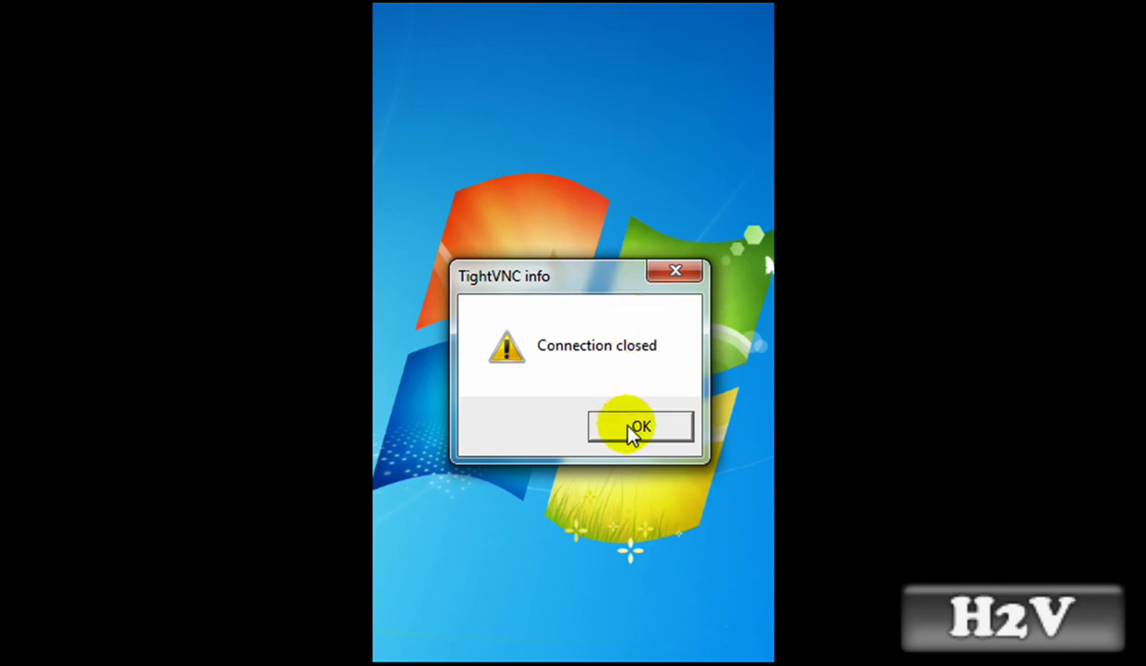
Click OK on TightVNC's Connection closed notice.
left_click(633, 431)
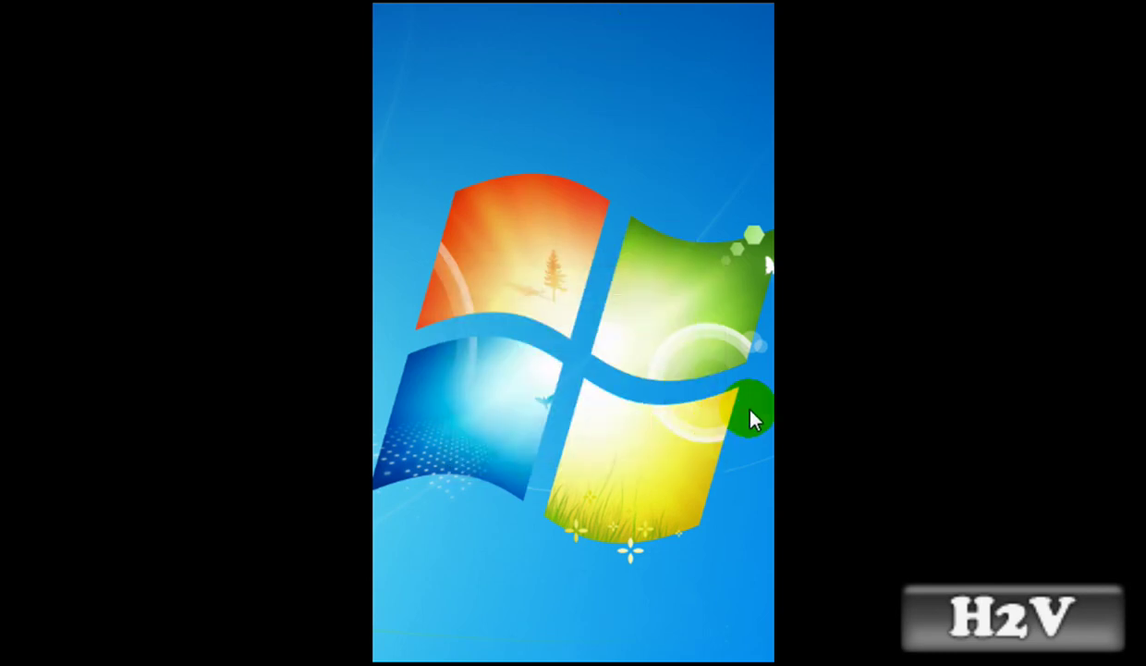